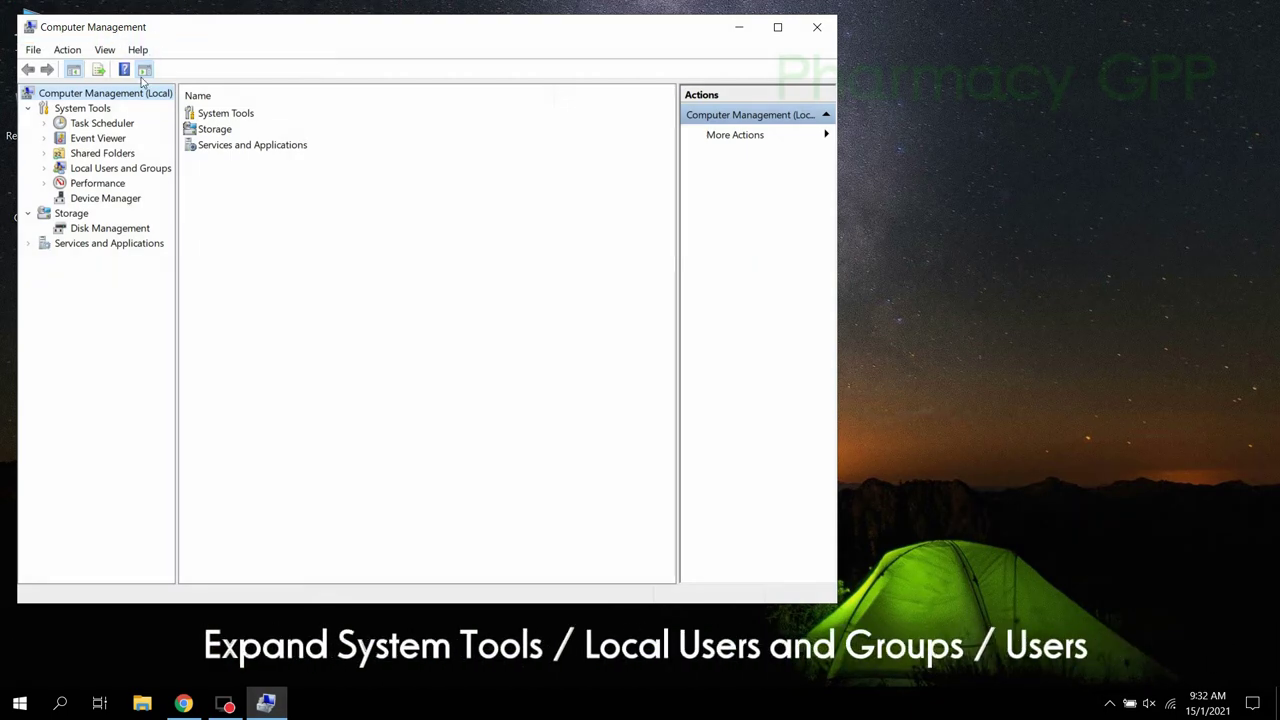
Expand Local Users and Groups under System Tools and open its Users folder
left_click(100, 170)
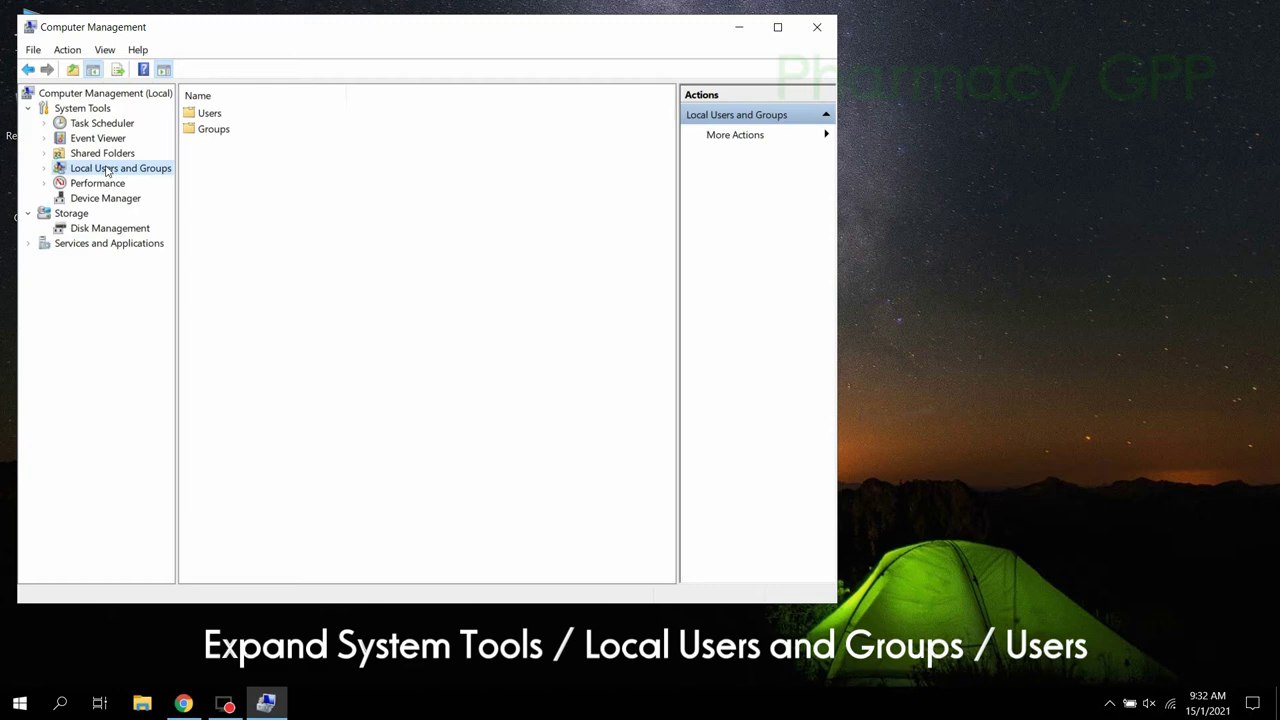
left_click(43, 170)
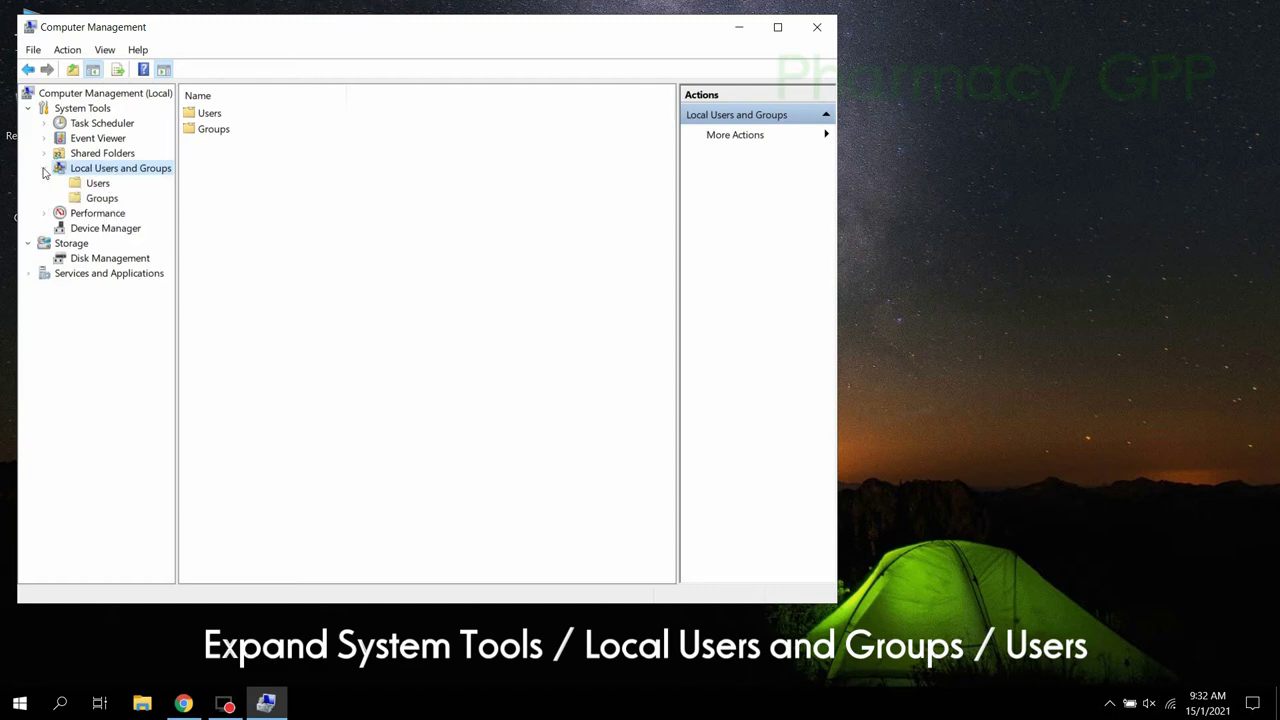
left_click(99, 185)
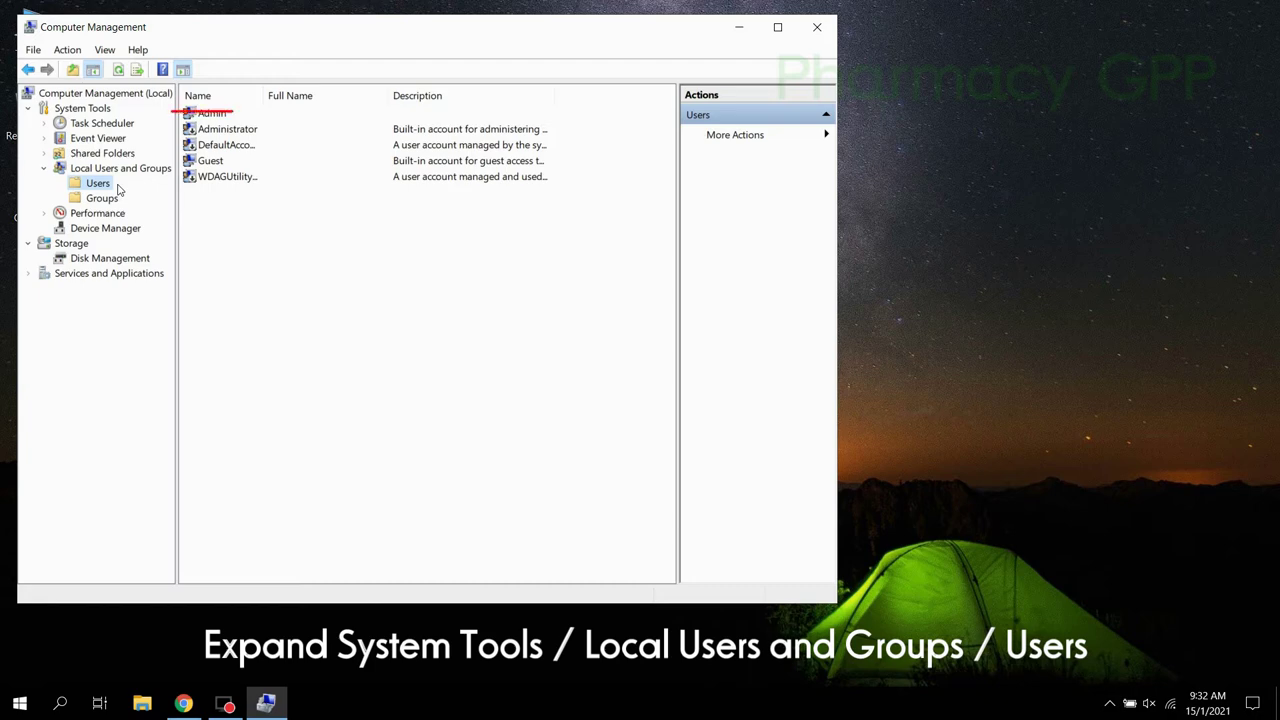
Enable the built-in Administrator account by clearing "Account is disabled" in its properties, and apply the change
left_click(248, 131)
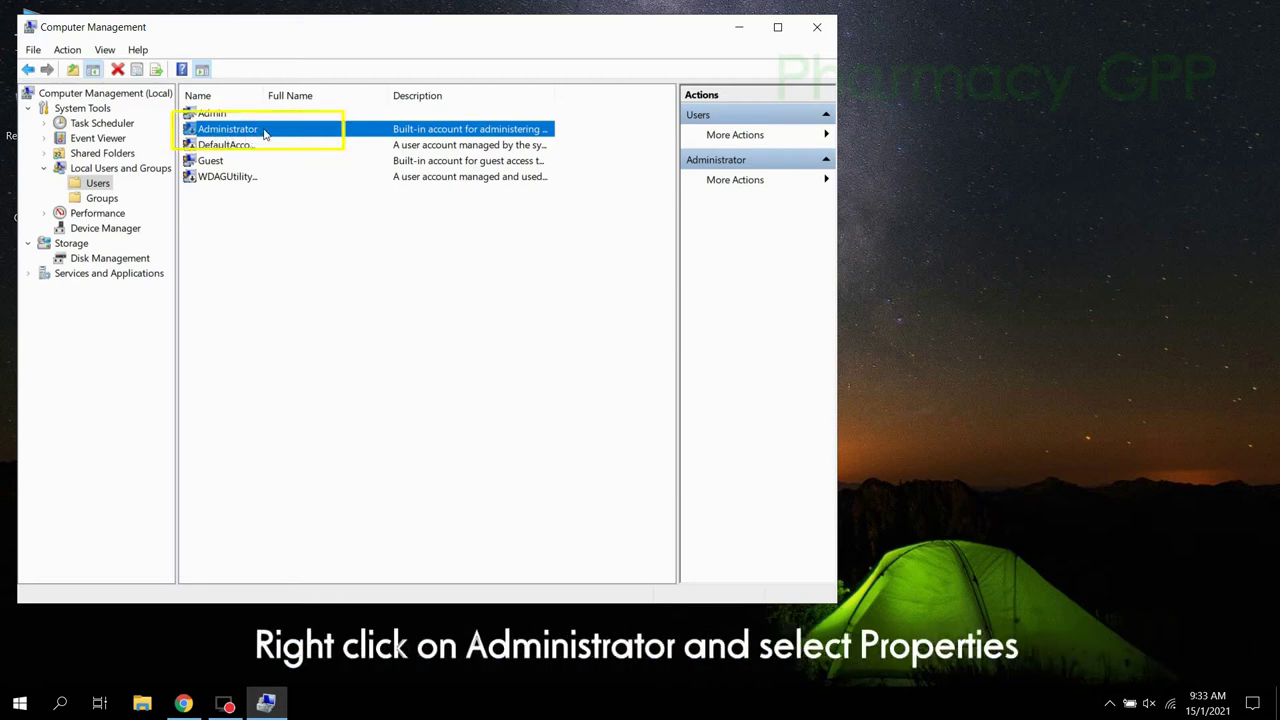
right_click(265, 133)
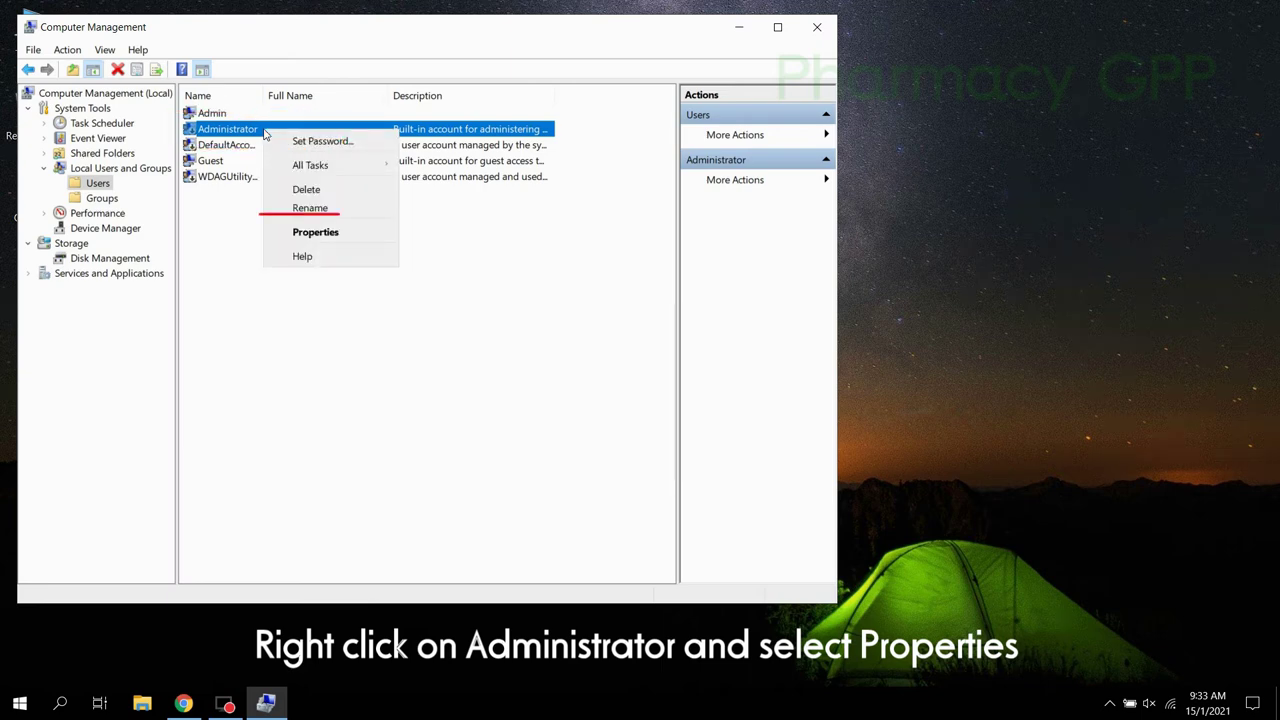
left_click(351, 238)
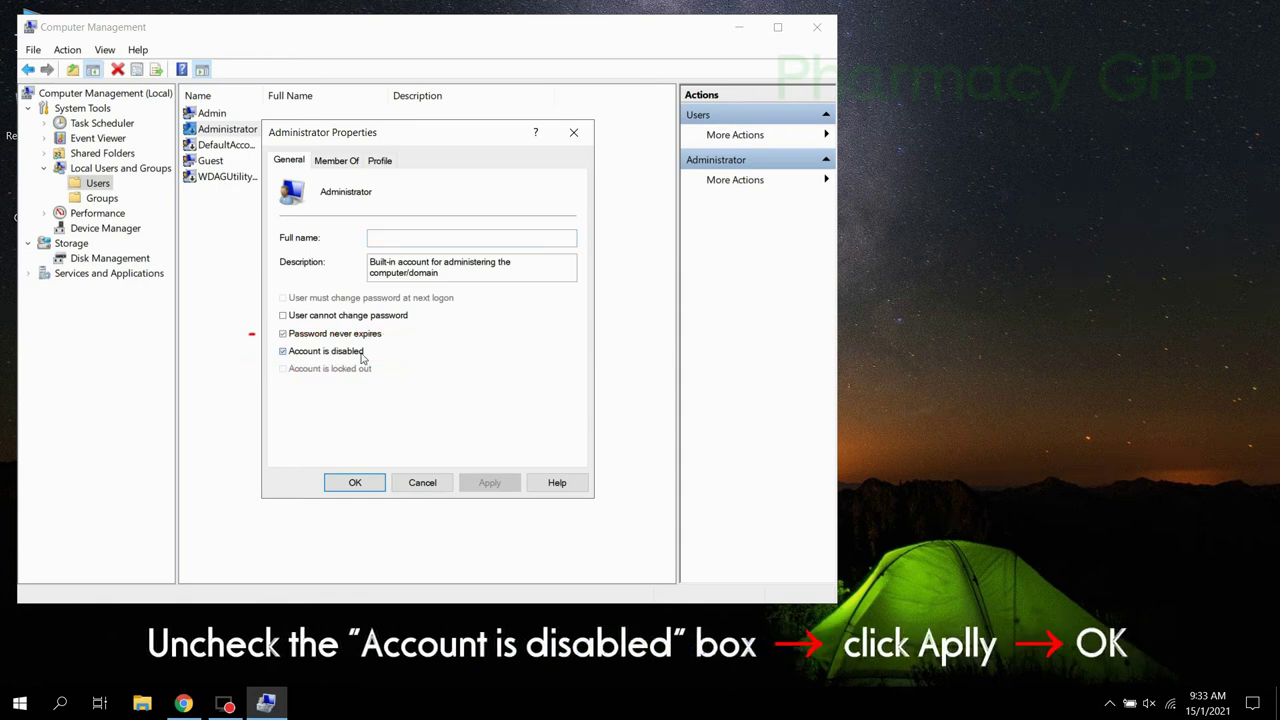
left_click(362, 357)
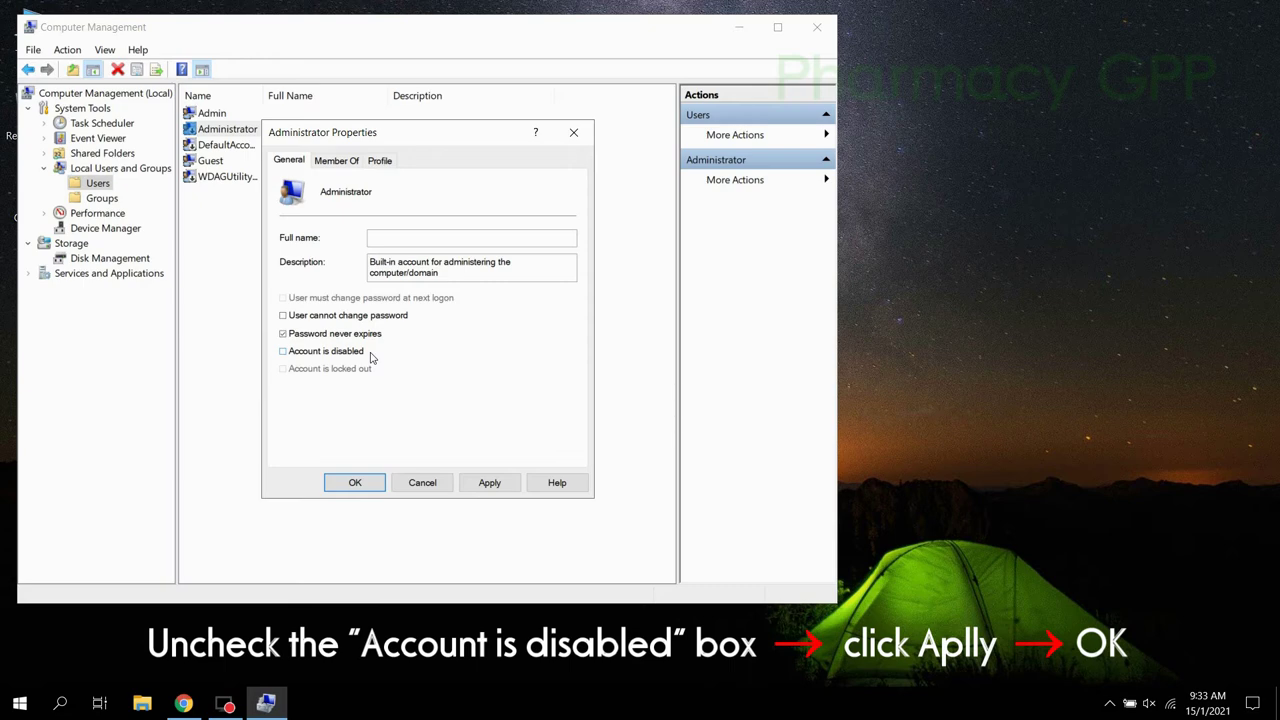
left_click(490, 483)
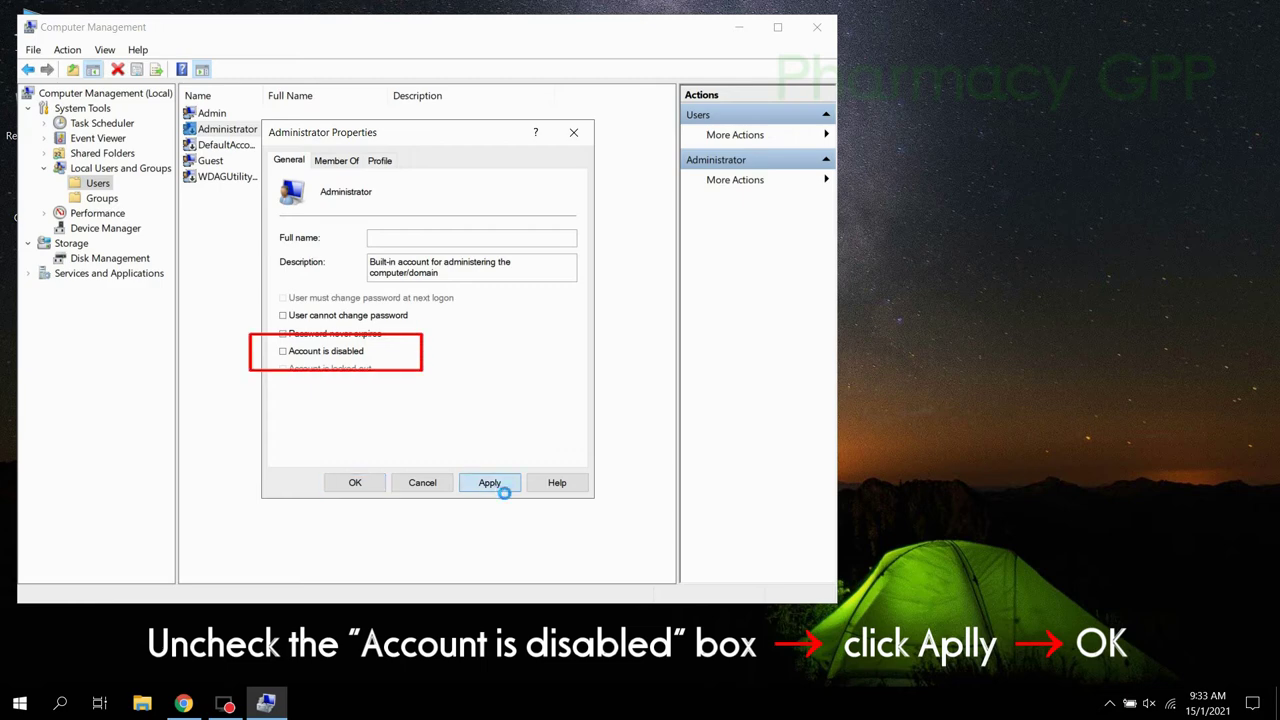
left_click(374, 489)
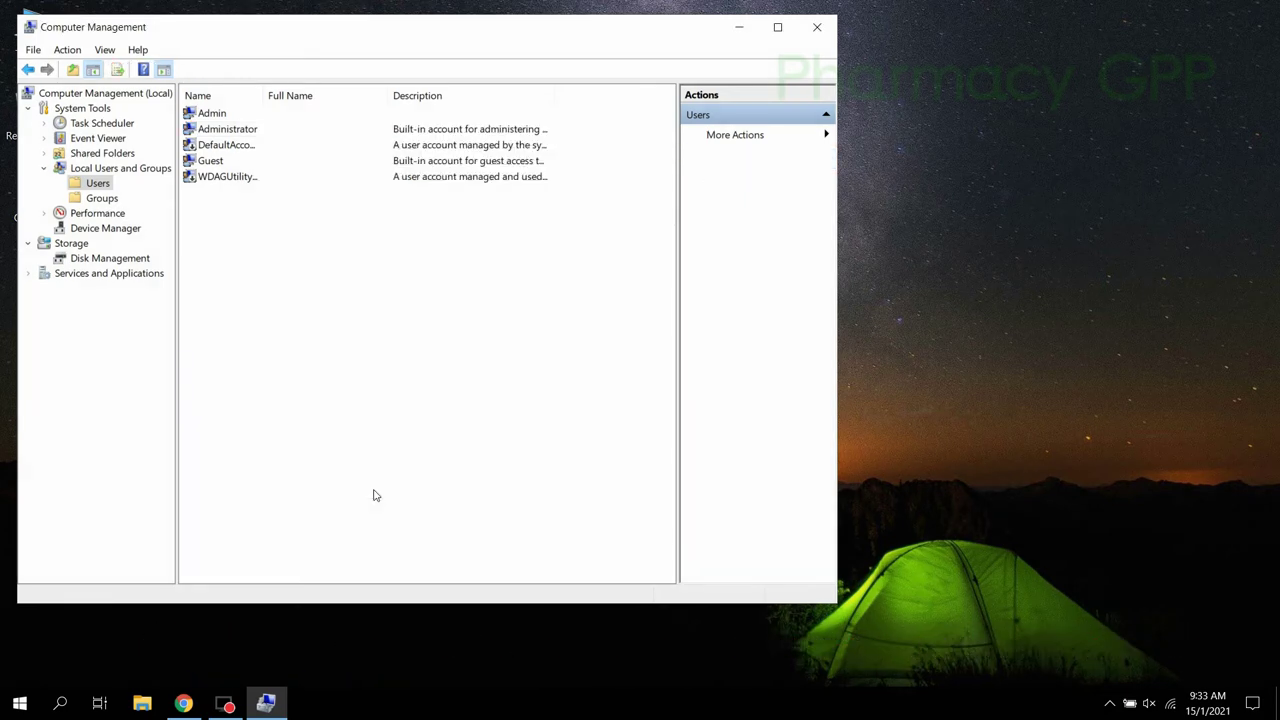
Set a new password for the Administrator account, filling in the new and confirm password fields, and close Computer Management
left_click(240, 132)
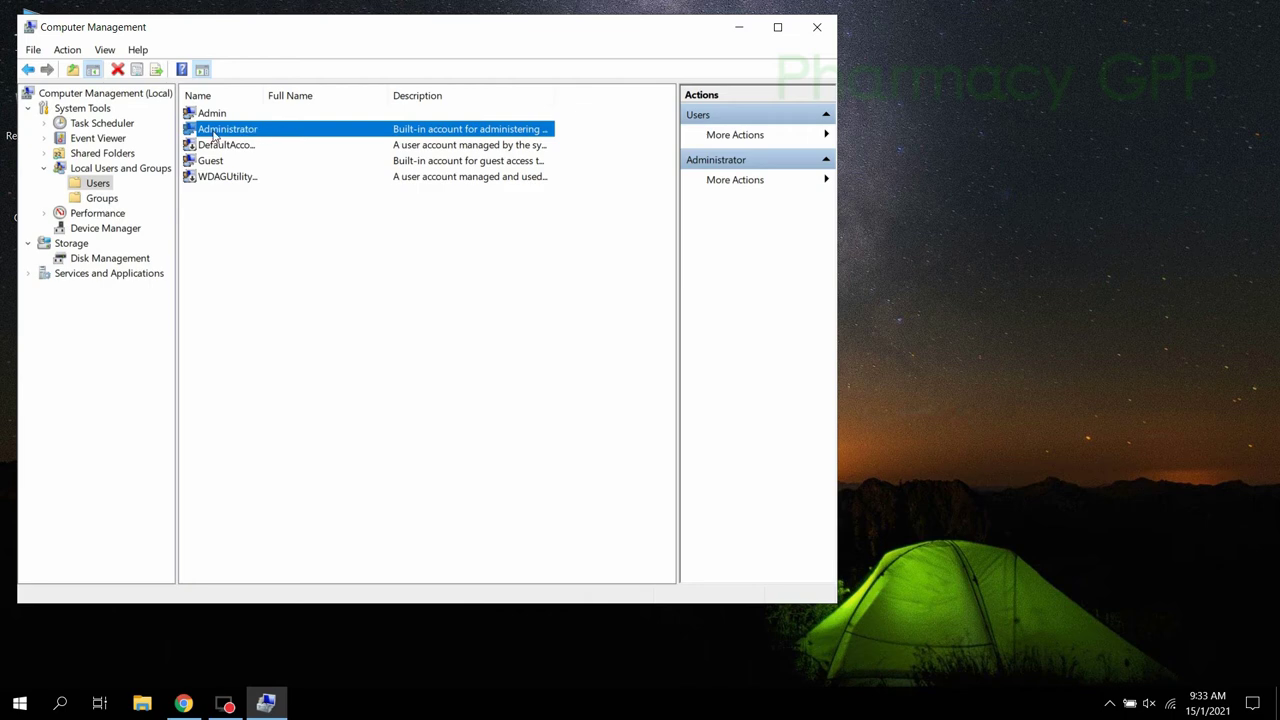
right_click(273, 132)
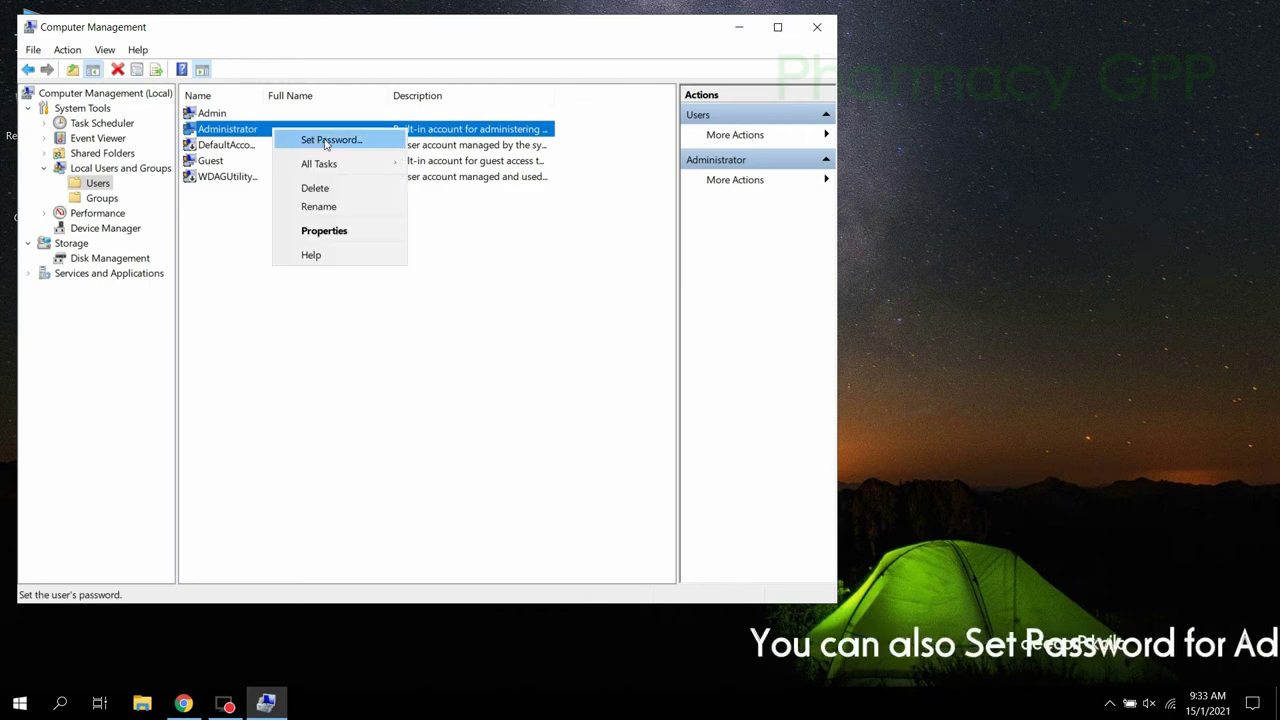
left_click(384, 141)
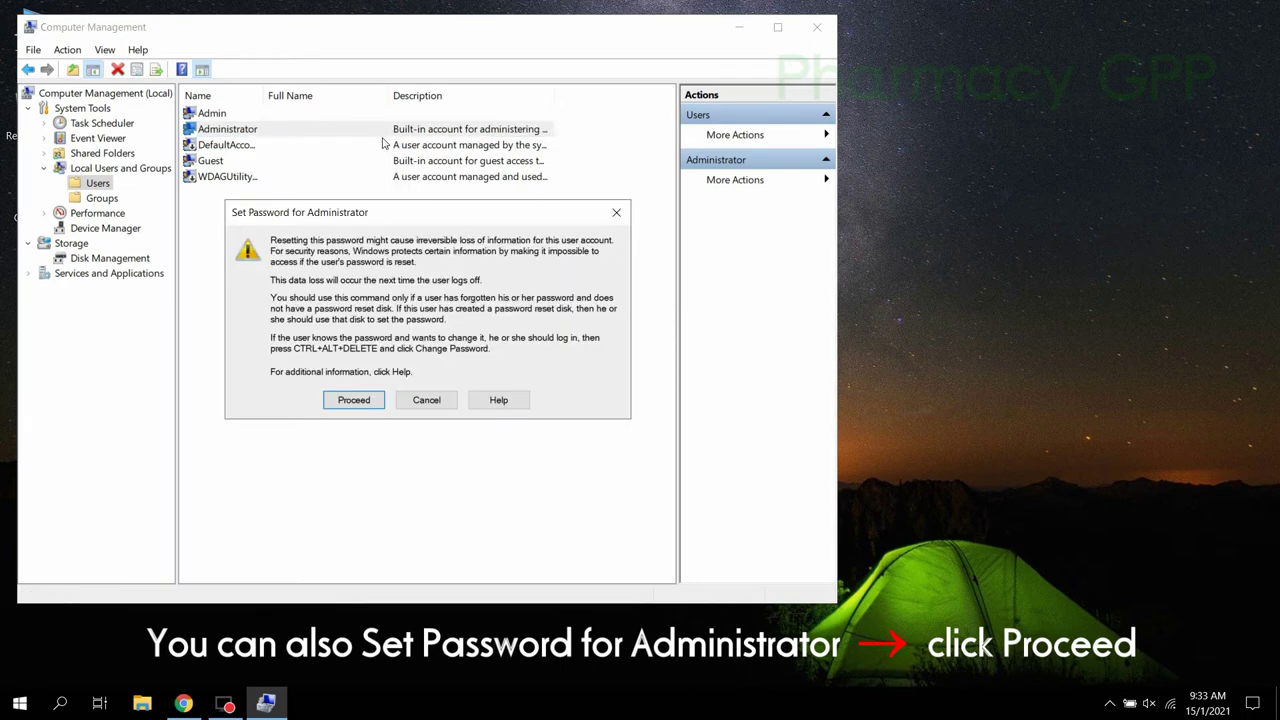
left_click(347, 407)
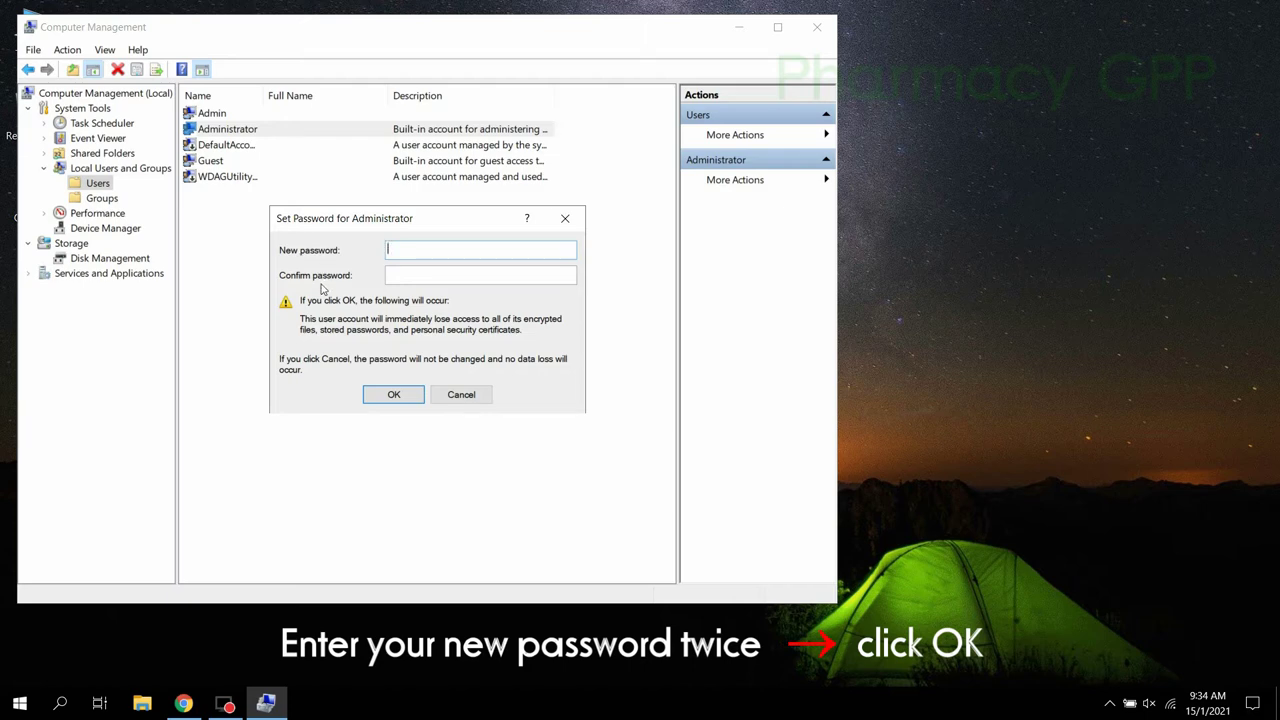
left_click(401, 277)
left_click(405, 253)
left_click(393, 396)
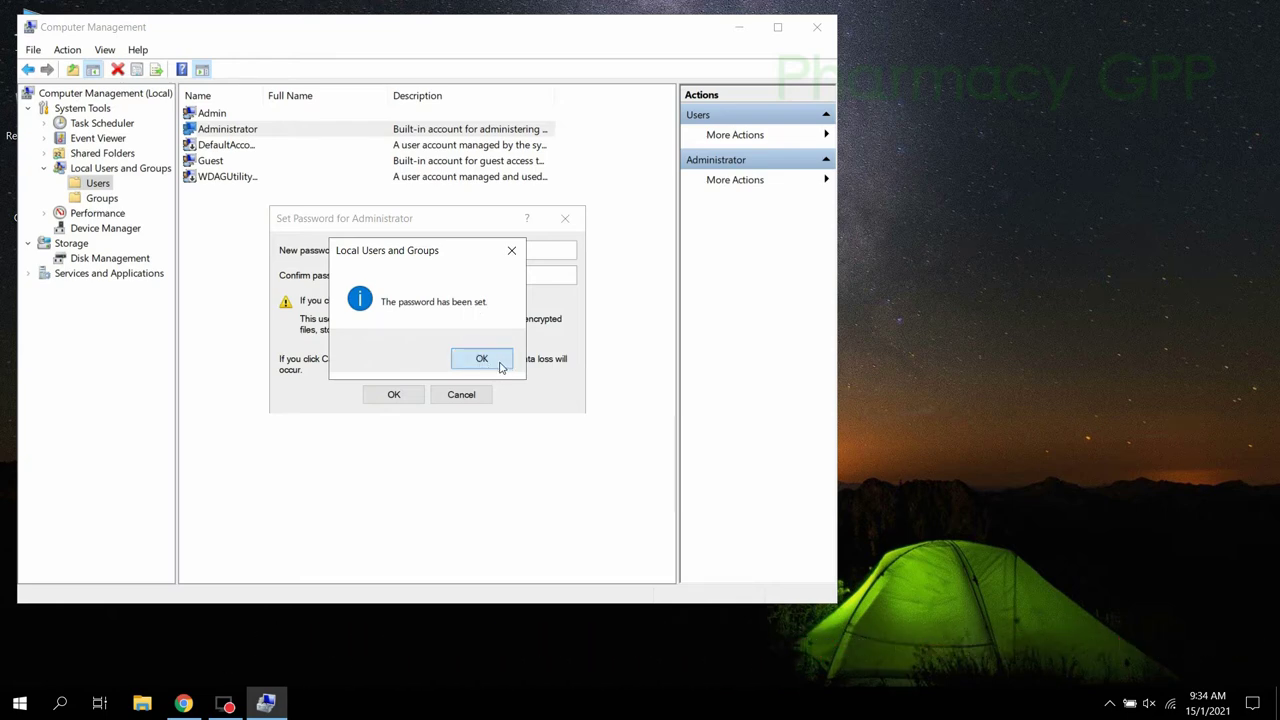
left_click(481, 359)
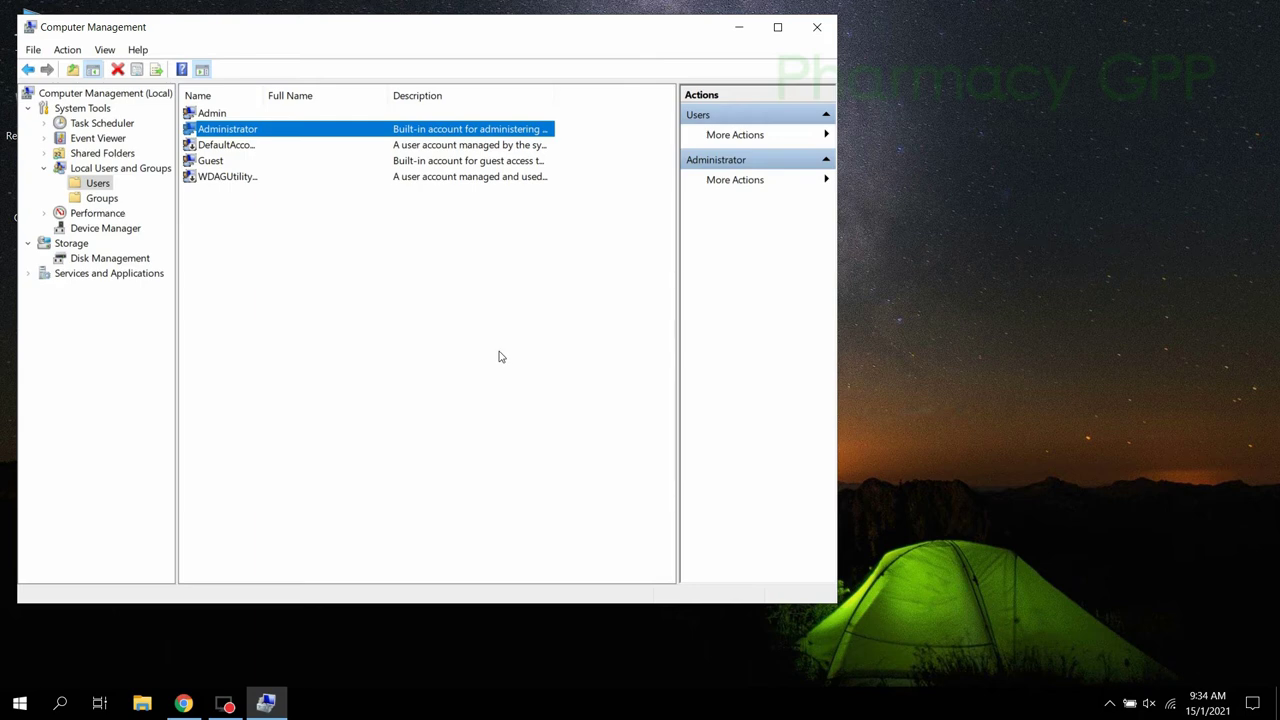
left_click(818, 28)
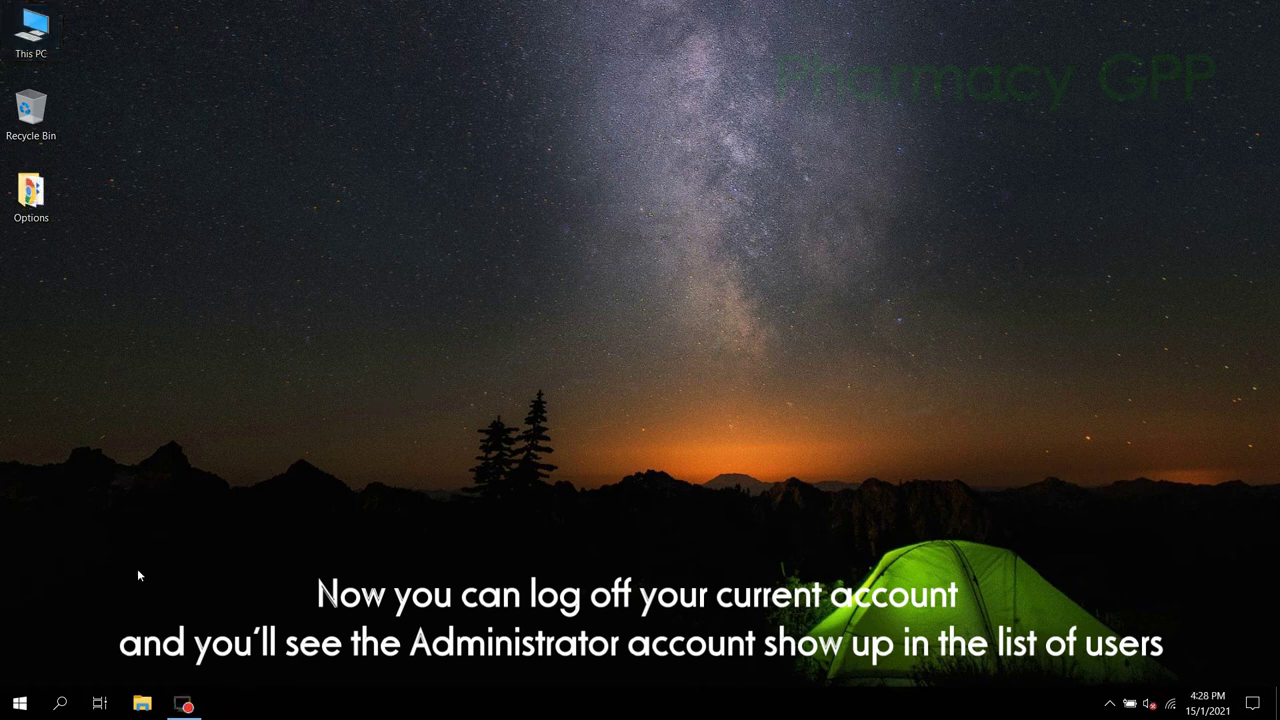
Switch from the current Windows account to the Administrator account
left_click(19, 703)
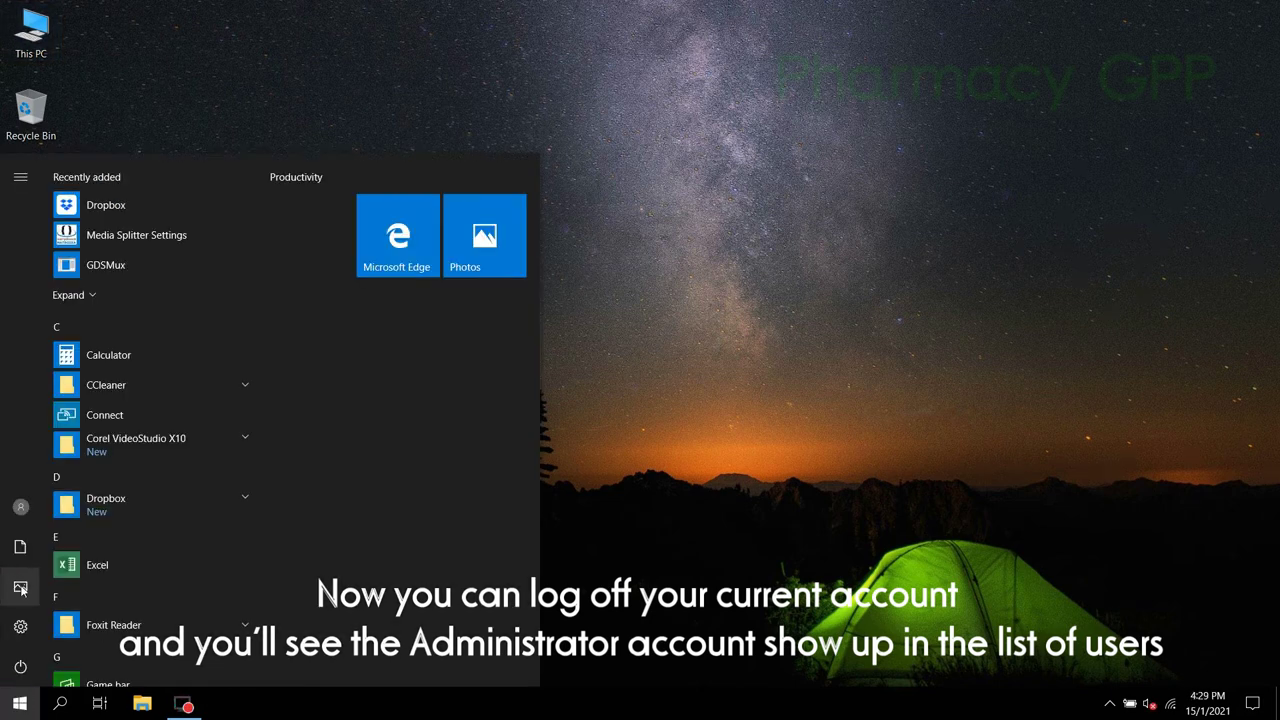
mouse_move(21, 511)
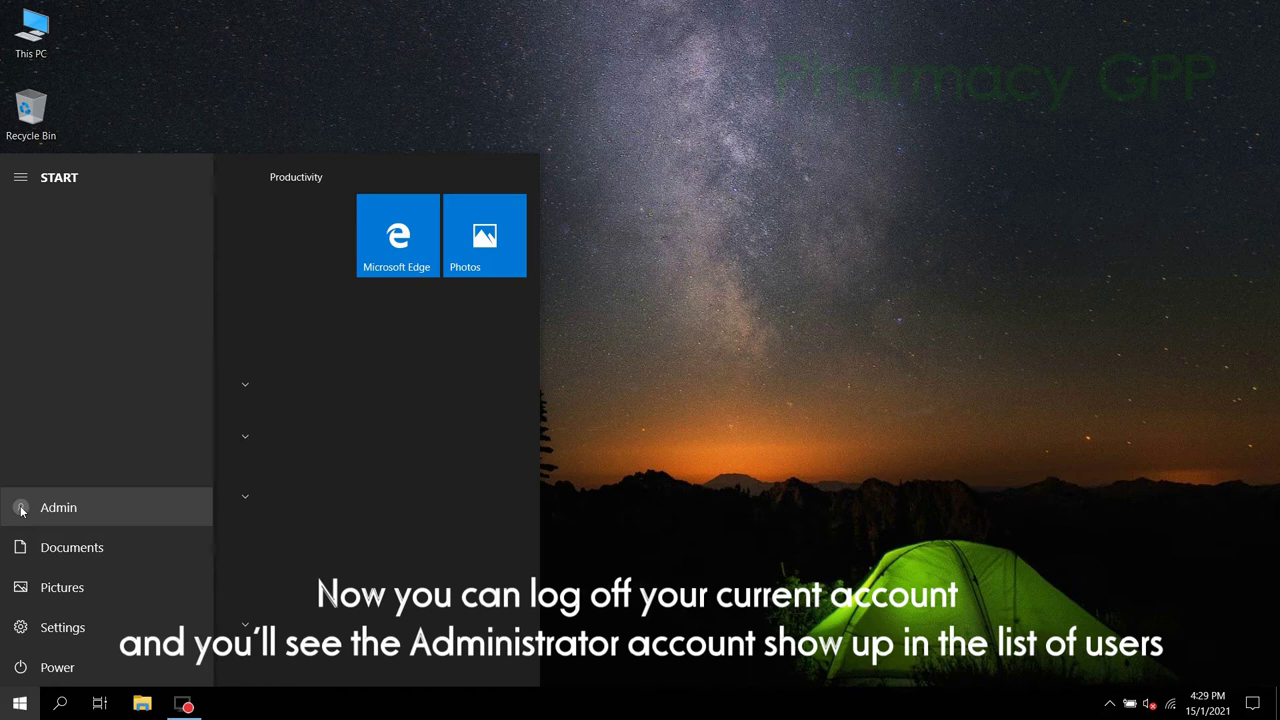
left_click(21, 509)
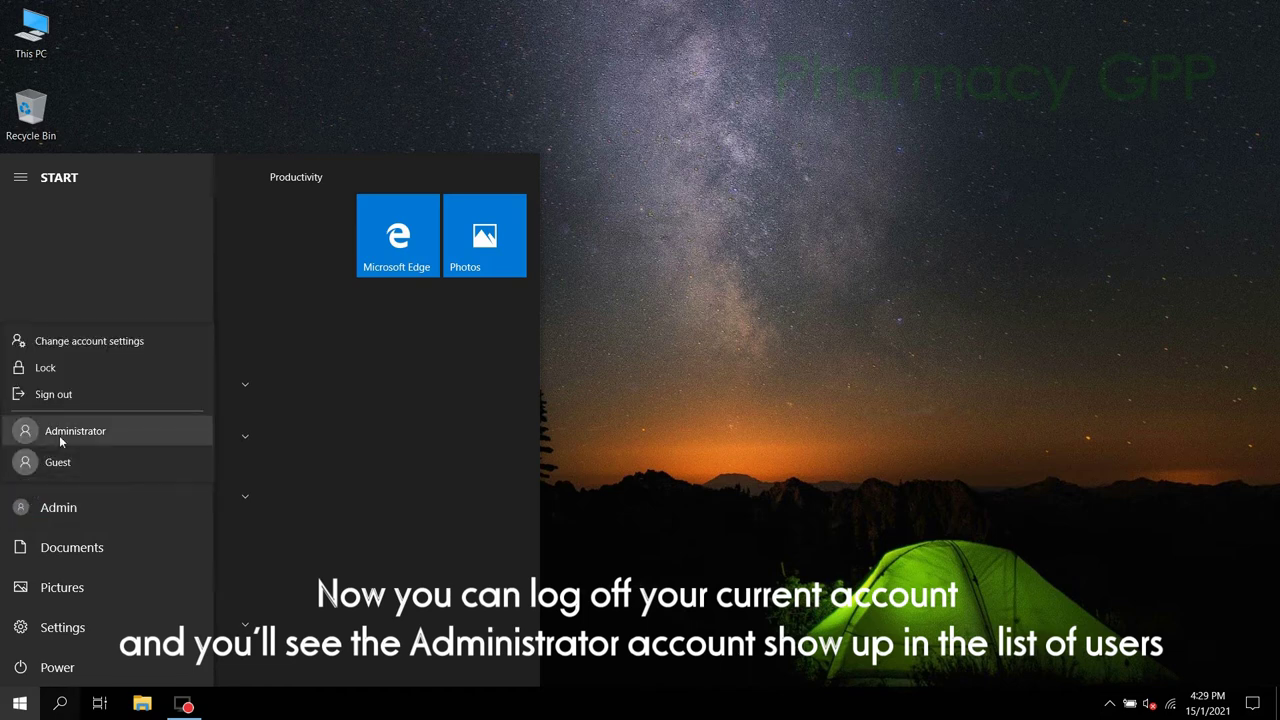
left_click(126, 430)
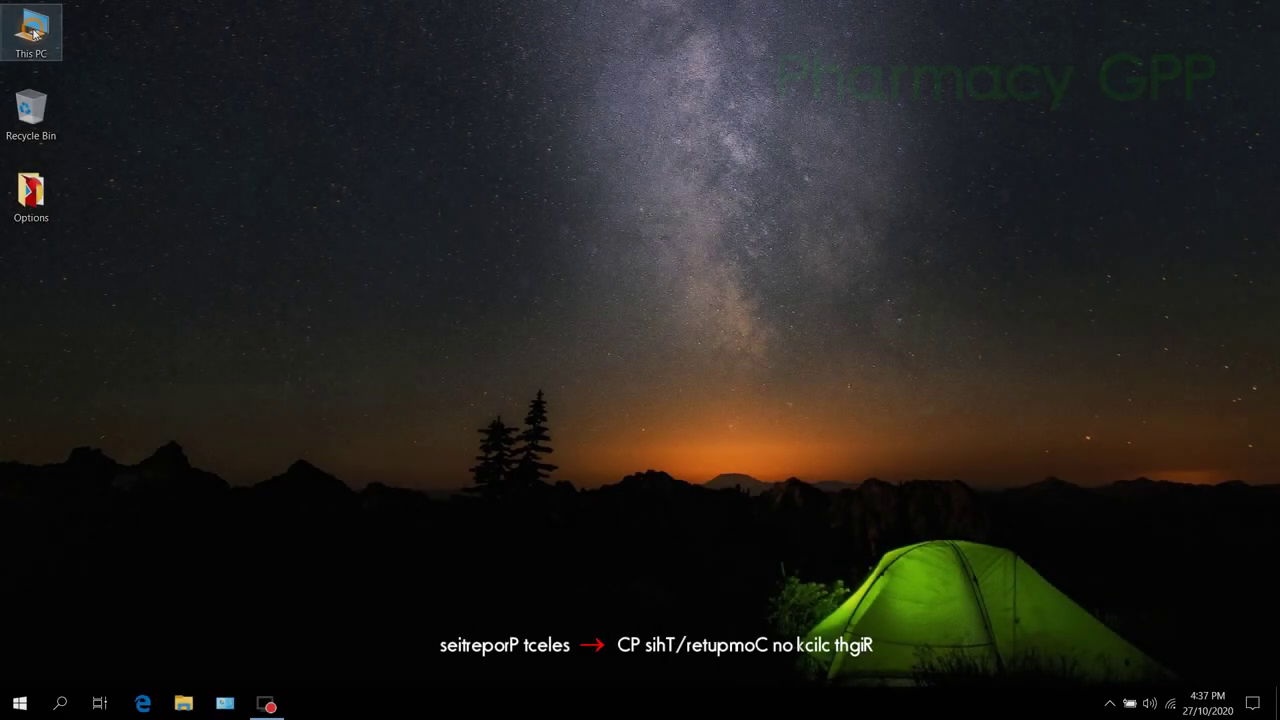
Rename the computer to HeadOffice through the system properties of This PC, keeping its workgroup membership
right_click(33, 33)
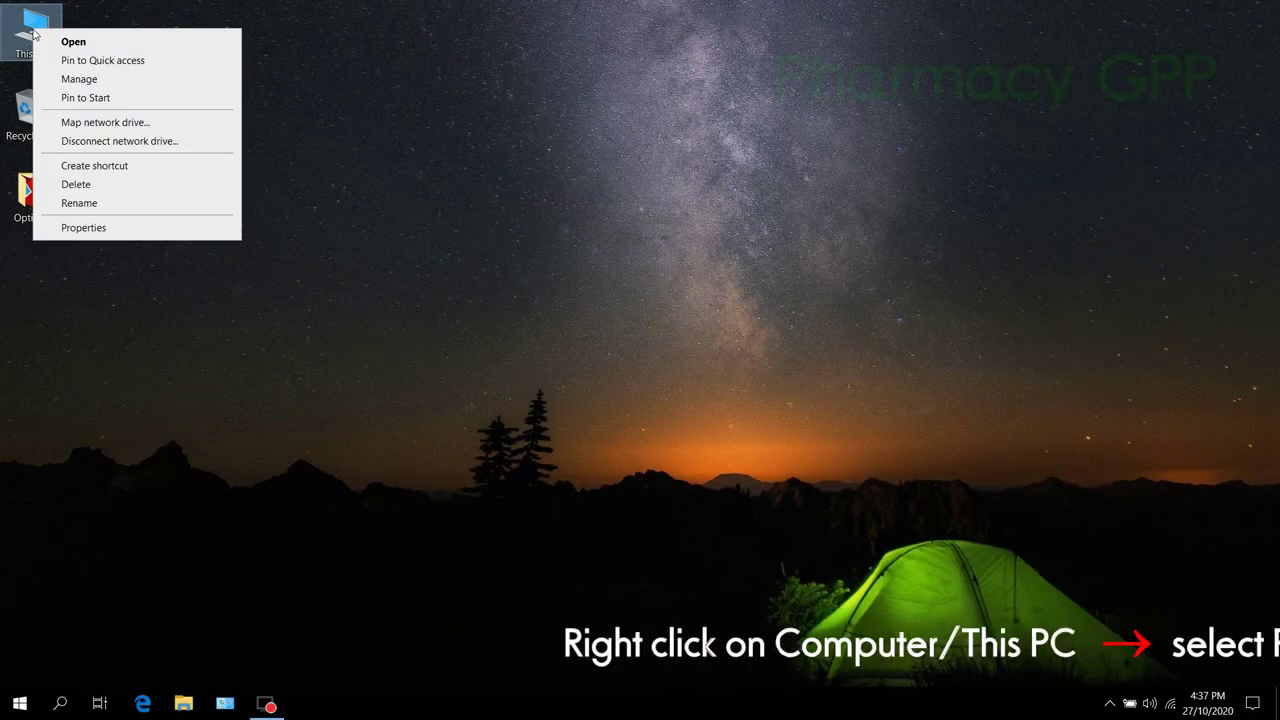
left_click(118, 226)
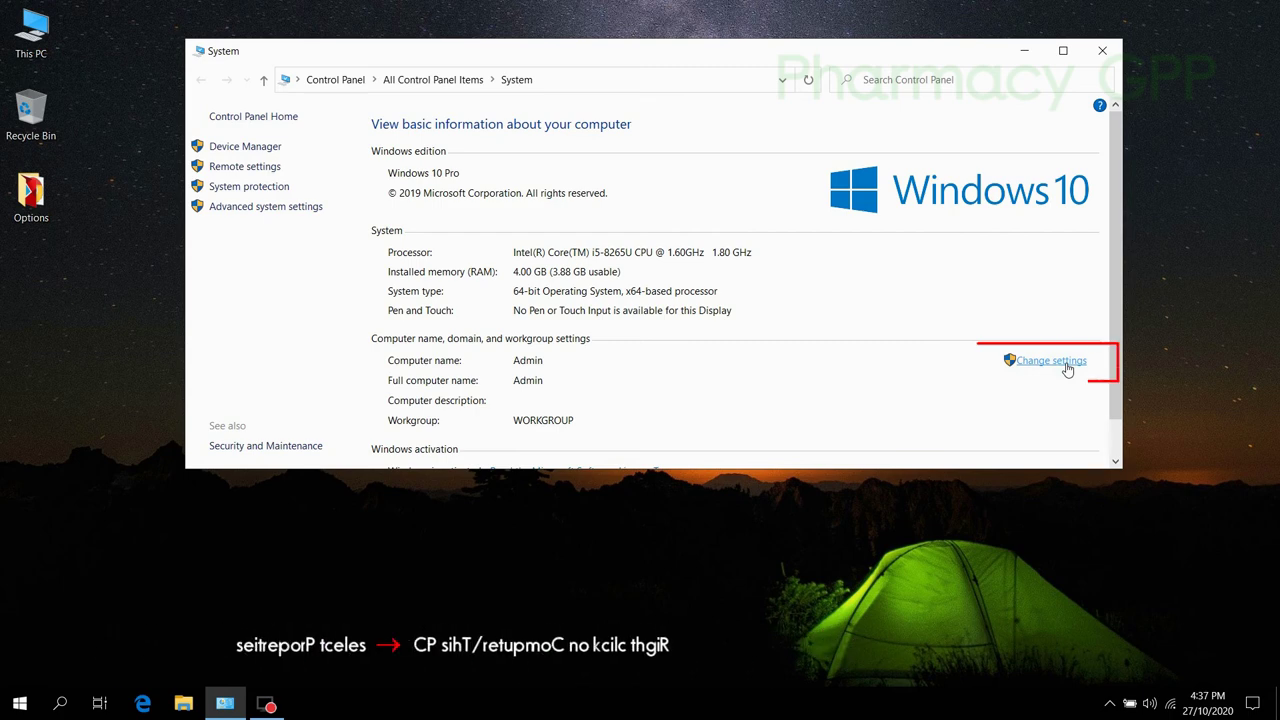
left_click(1051, 361)
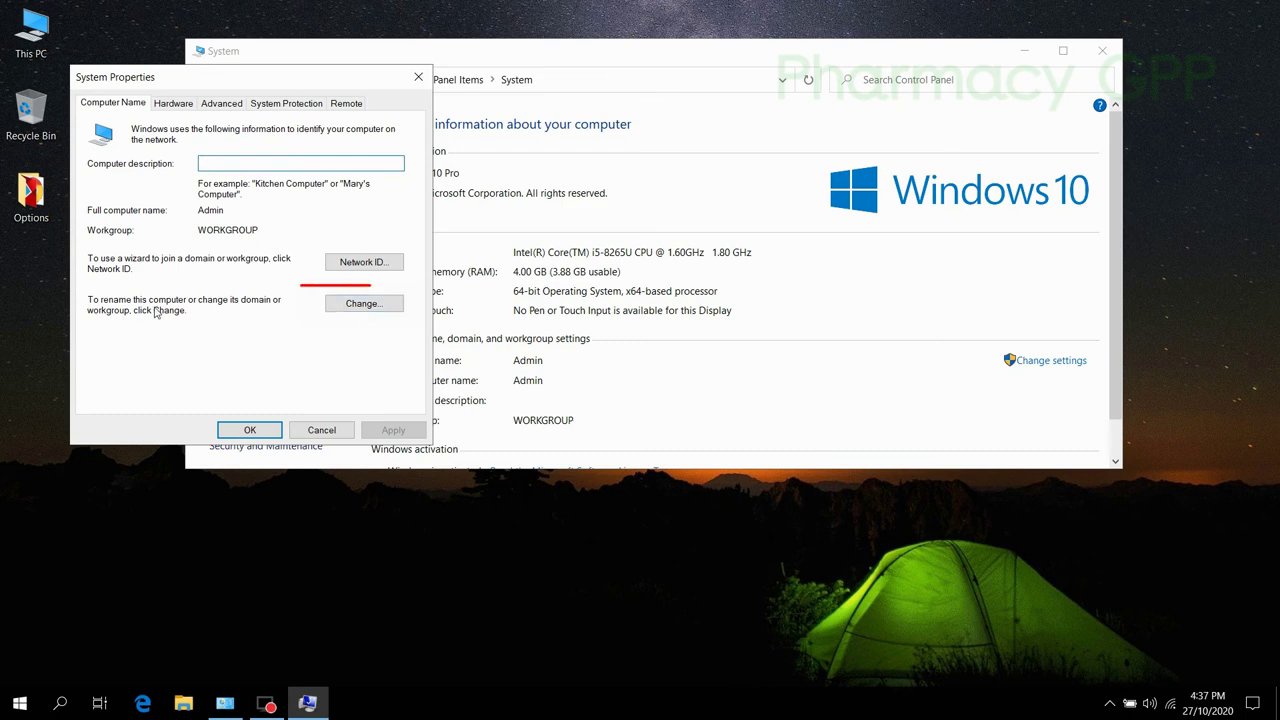
left_click(363, 303)
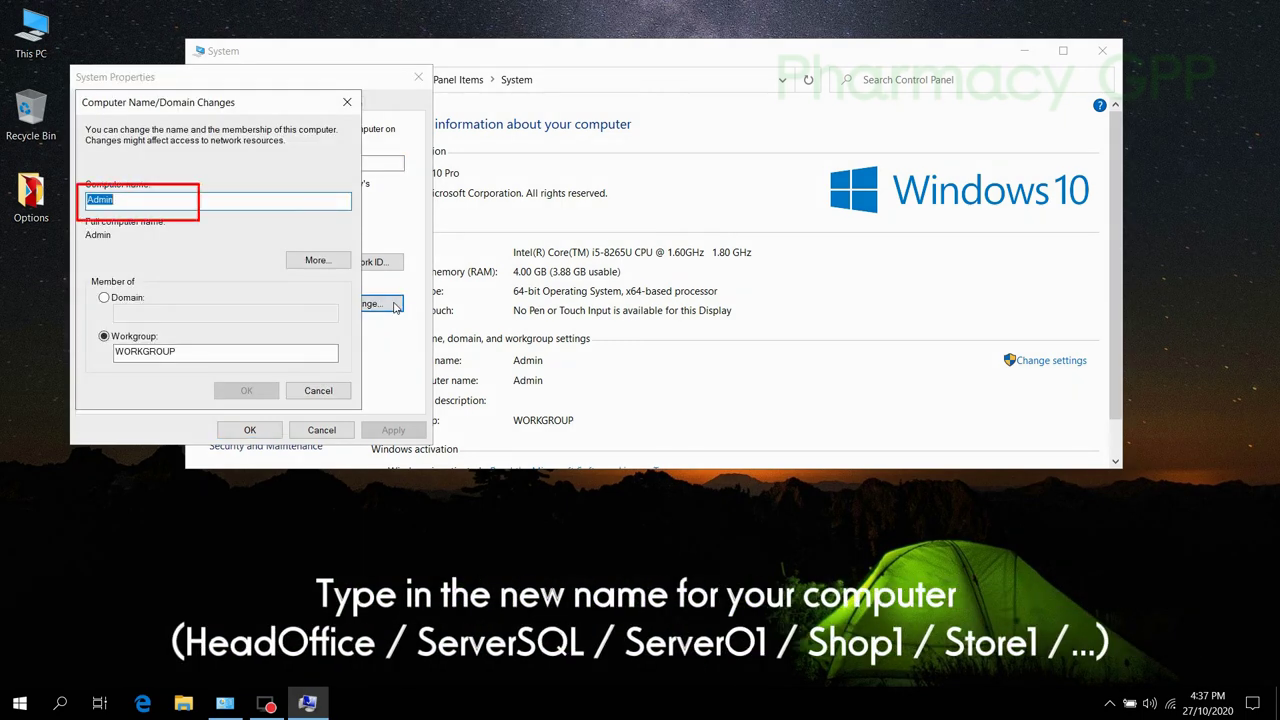
type("Head")
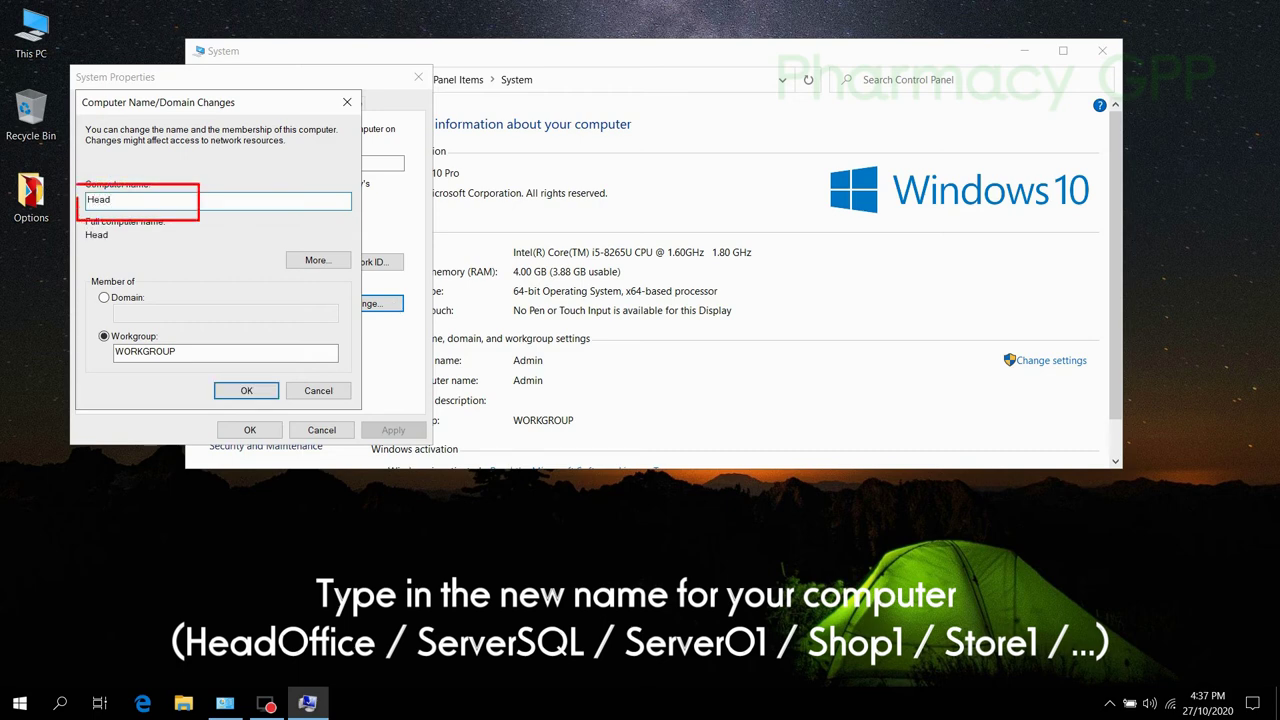
type("Office")
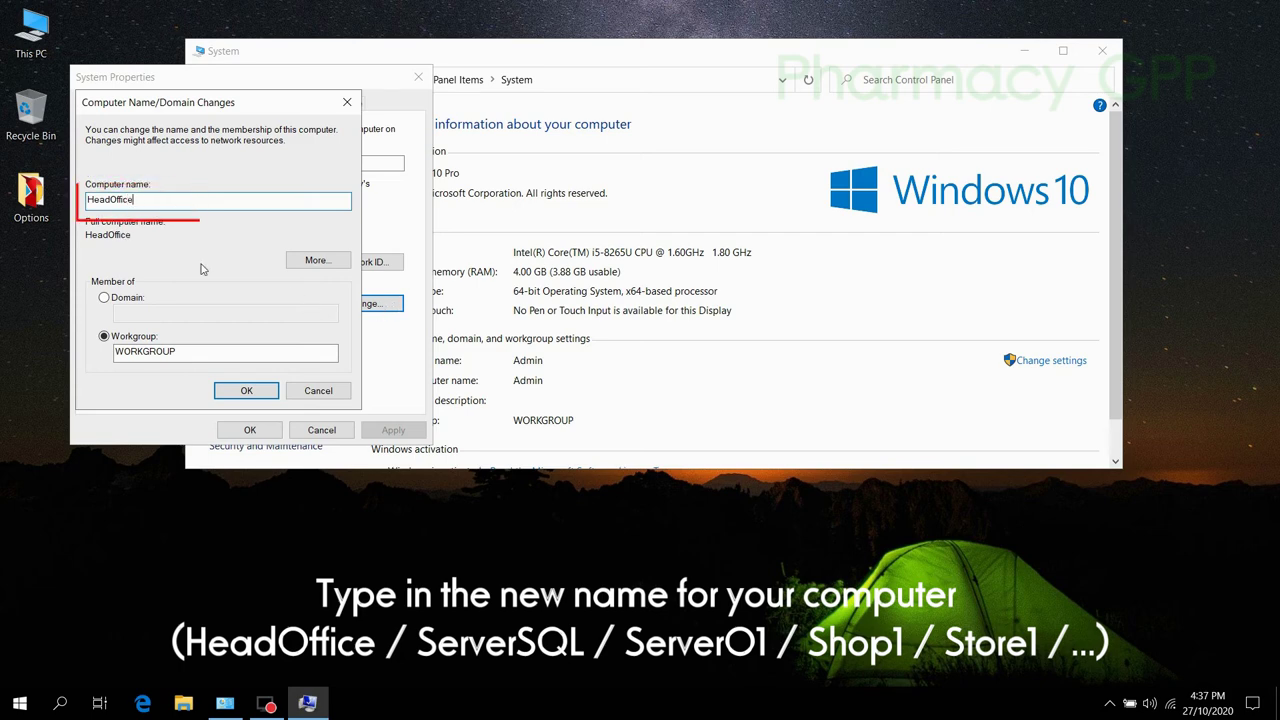
left_click(240, 397)
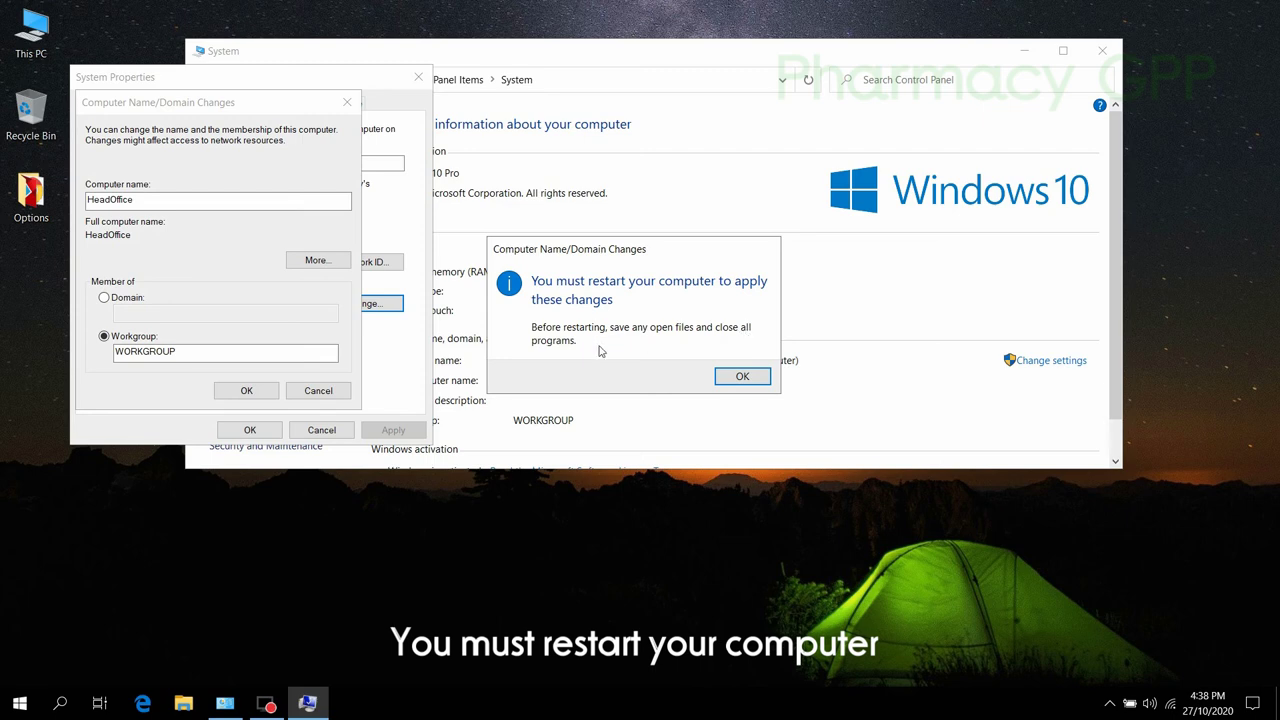
Acknowledge the restart notice, close System Properties and restart the computer immediately to apply the new name
left_click(738, 379)
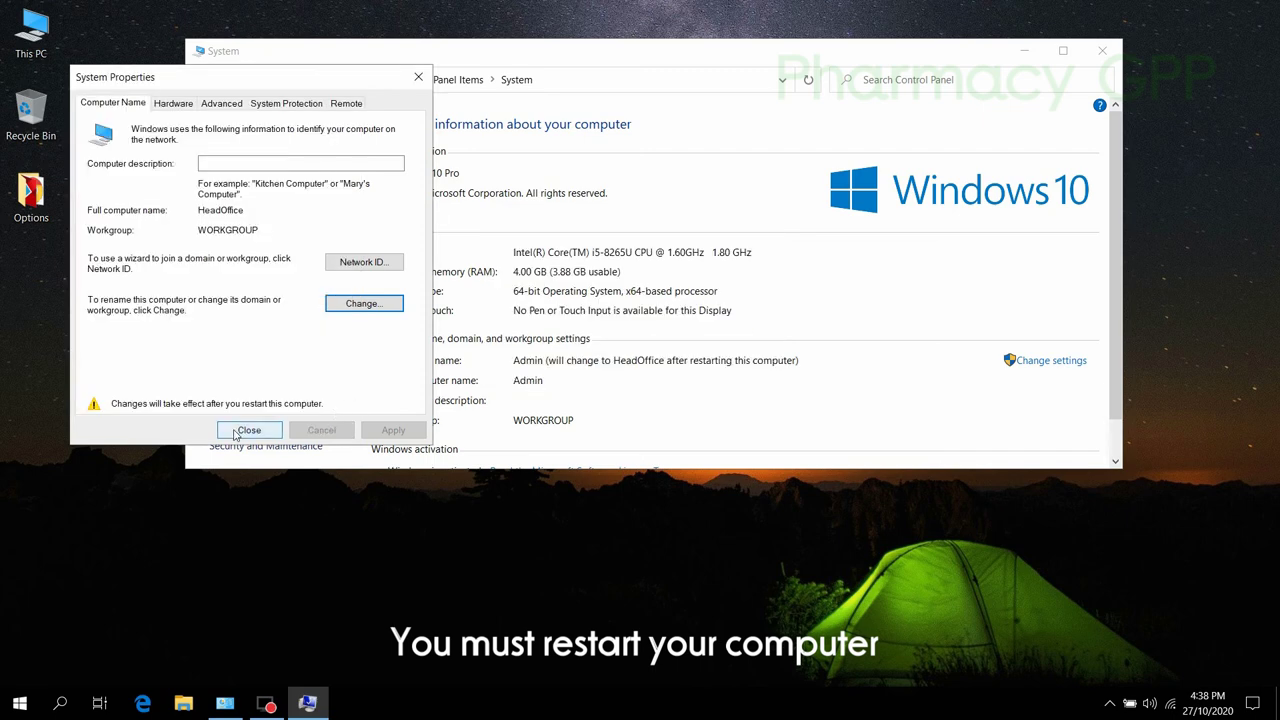
left_click(235, 433)
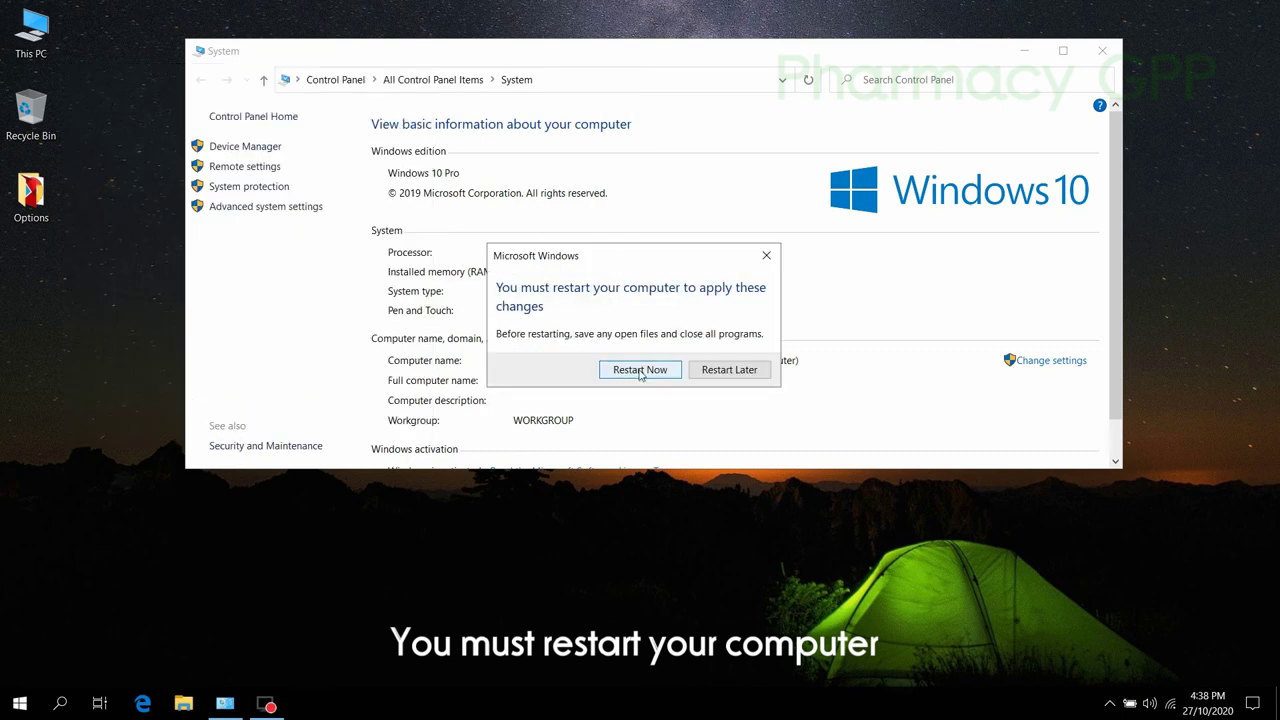
left_click(640, 370)
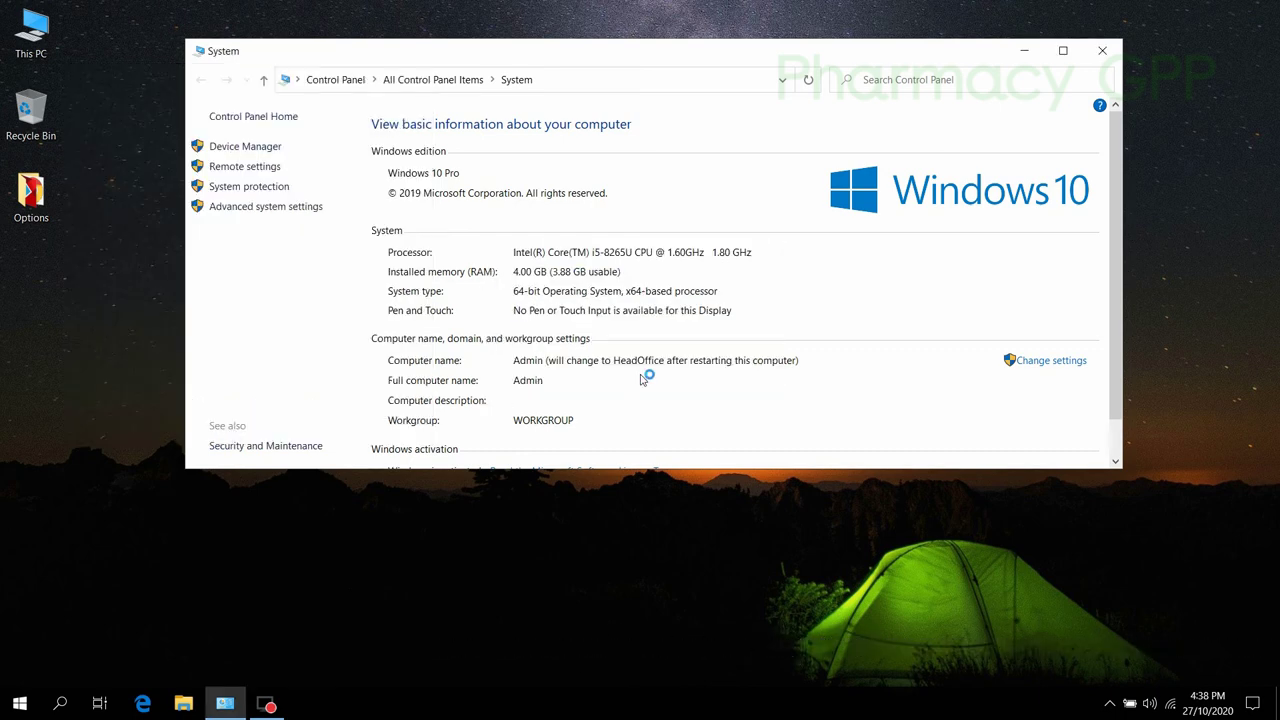